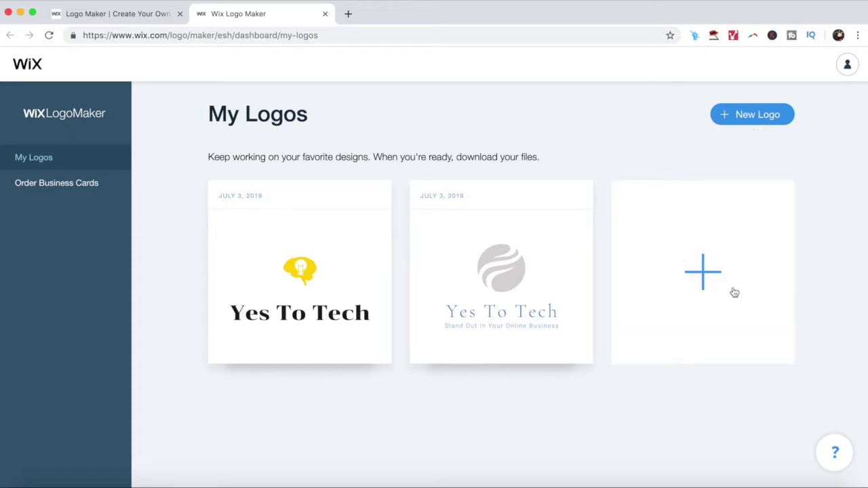
Create a new logo named 'Yes To Tech' with tagline 'Stand Out In Your Online Business'.
{"action": "left_click", "coordinate": [698, 246]}
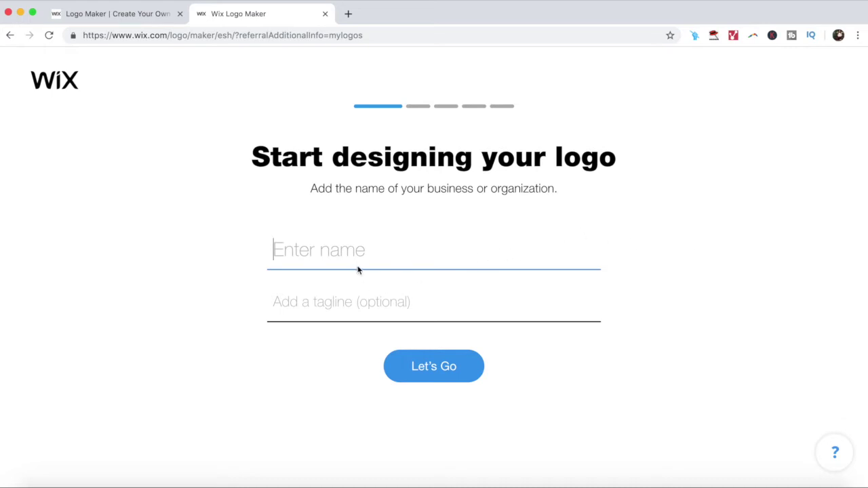
{"action": "type", "text": "Ye"}
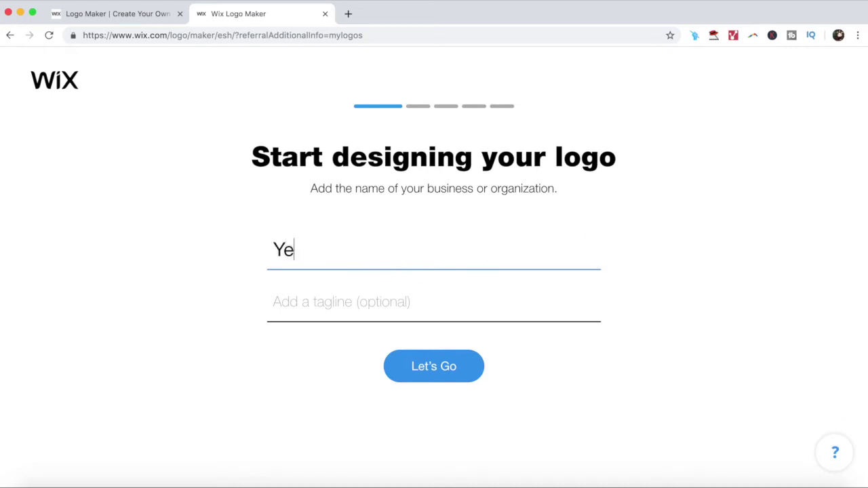
{"action": "type", "text": "s To Tech"}
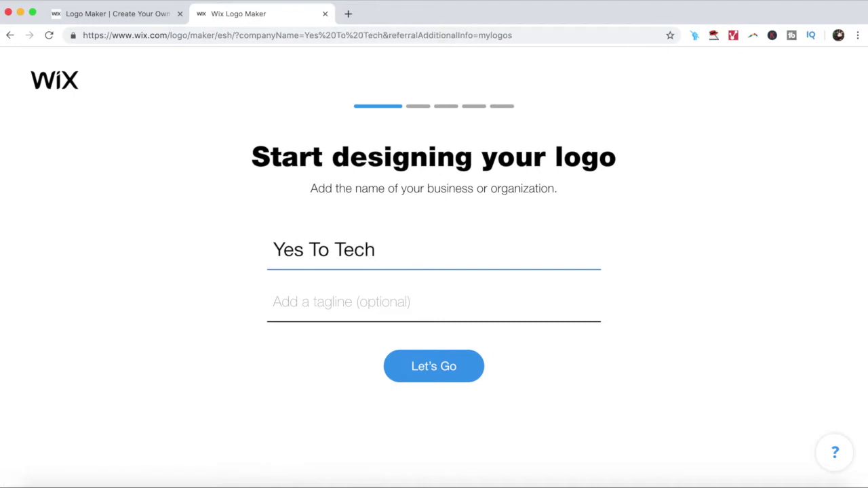
{"action": "left_click", "coordinate": [378, 293]}
{"action": "type", "text": "Stan"}
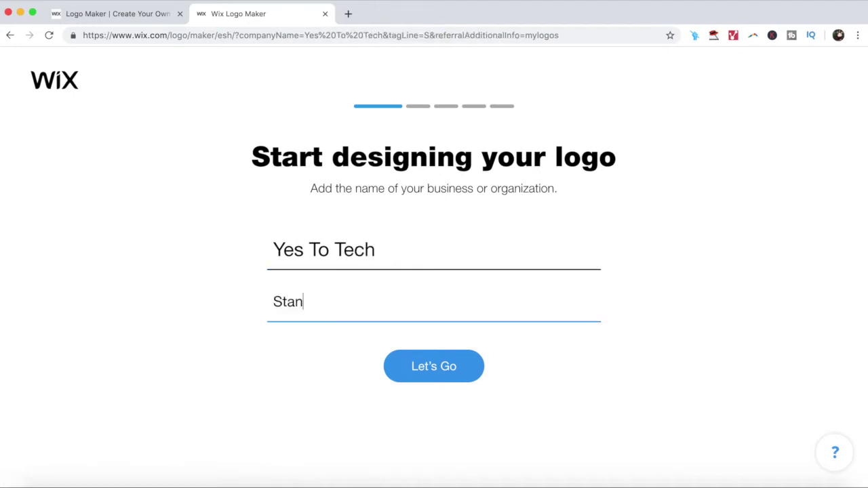
{"action": "type", "text": "d Out In Your O"}
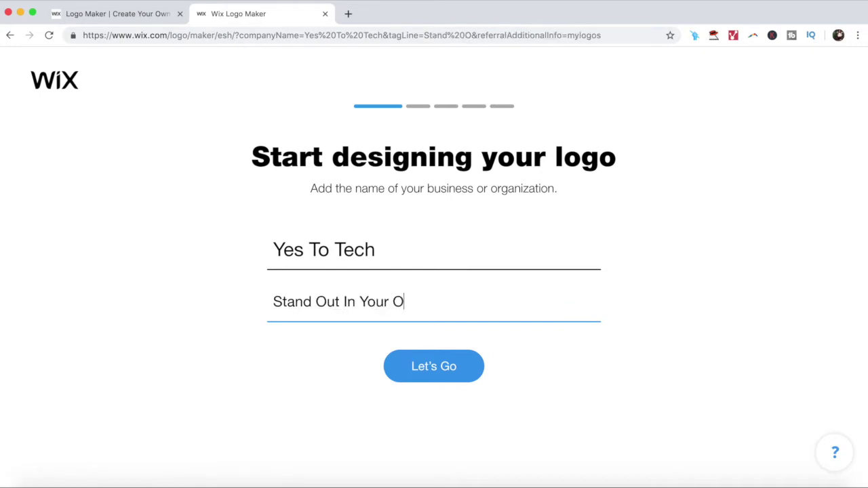
{"action": "type", "text": "nline Busie"}
{"action": "key", "text": "BackSpace"}
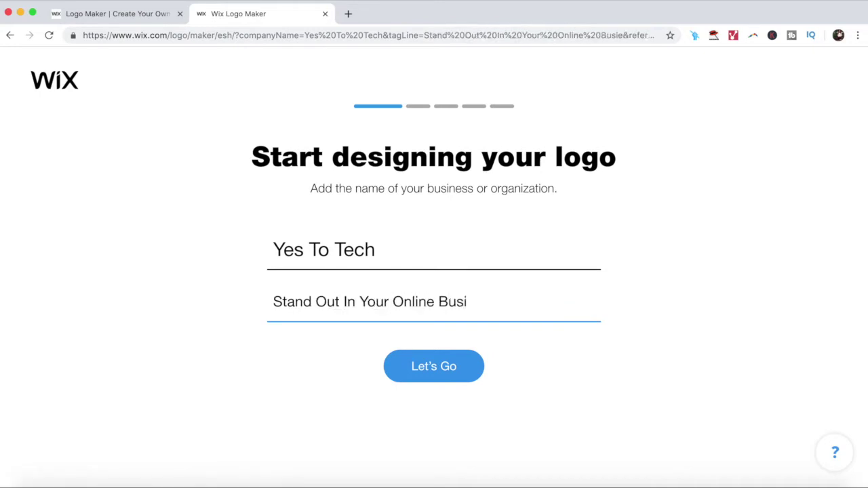
{"action": "type", "text": "ness"}
{"action": "left_click", "coordinate": [425, 374]}
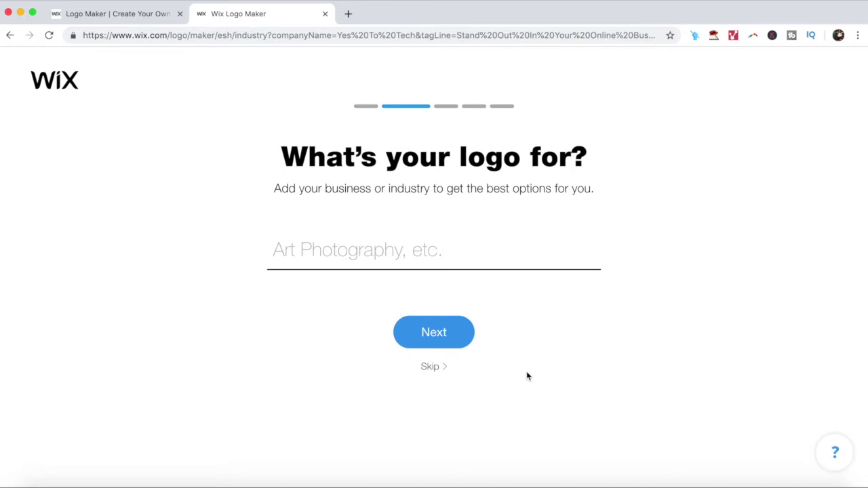
Search 'Online Marketing' and pick 'Online Marketing Blog' as the industry.
{"action": "left_click", "coordinate": [504, 249]}
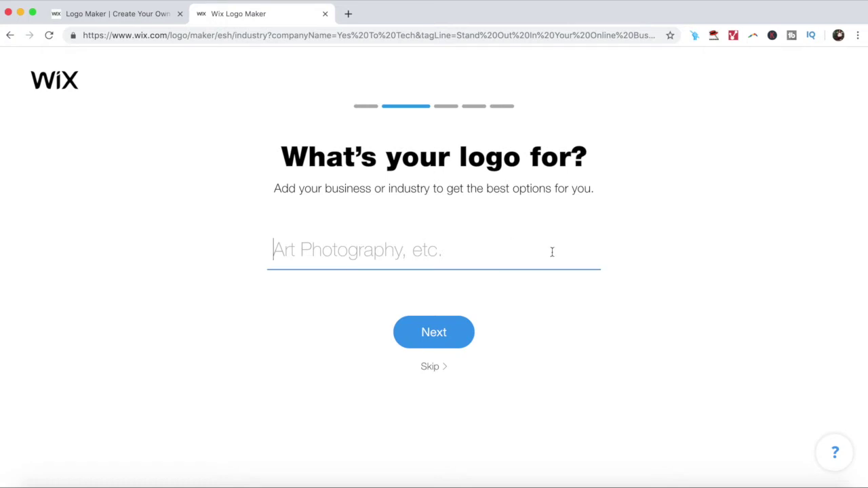
{"action": "type", "text": "O"}
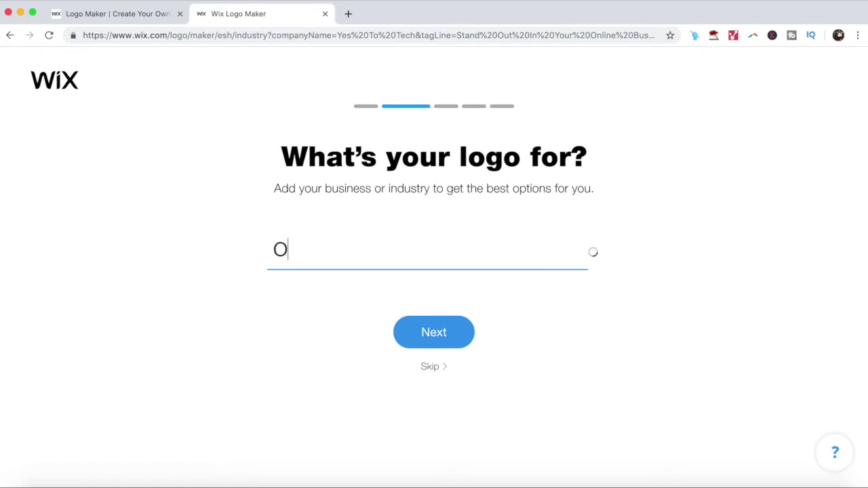
{"action": "type", "text": "nline"}
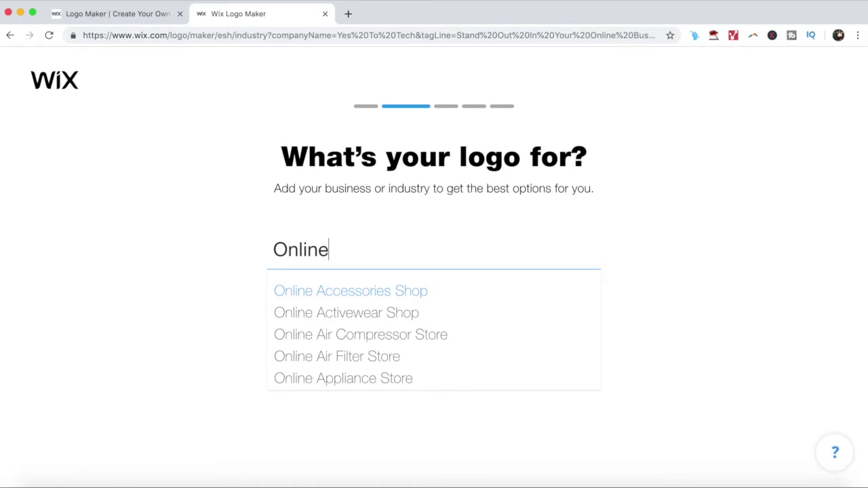
{"action": "type", "text": " Mar"}
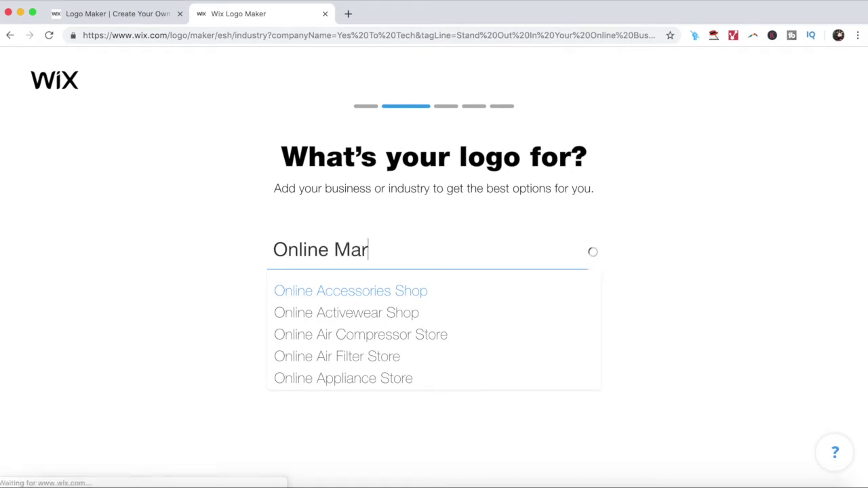
{"action": "type", "text": "keting"}
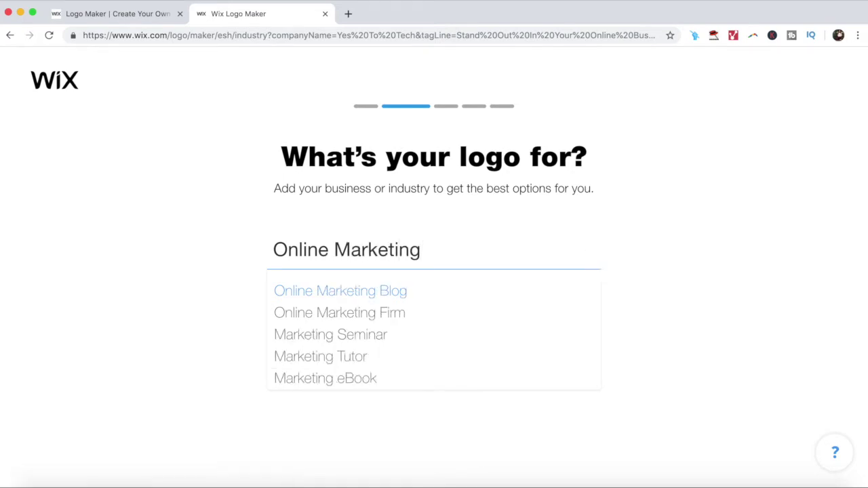
{"action": "left_click", "coordinate": [403, 296]}
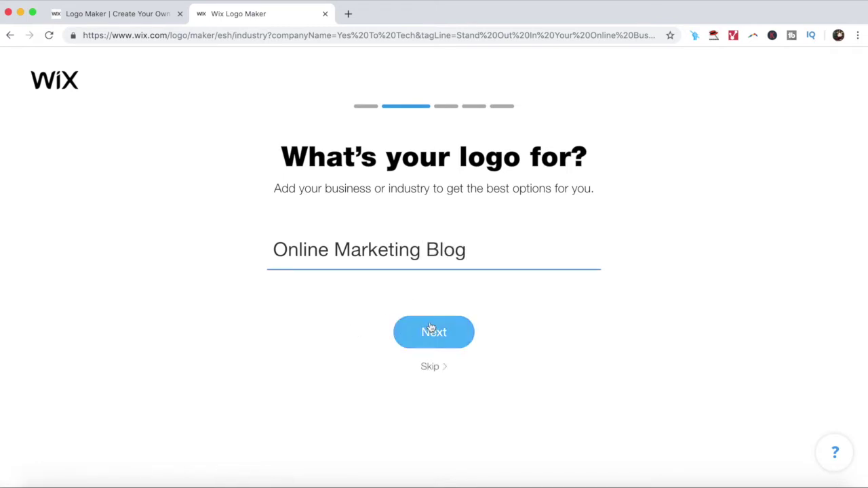
Choose the Dynamic and Modern styles on the look-and-feel step and confirm.
{"action": "left_click", "coordinate": [428, 333]}
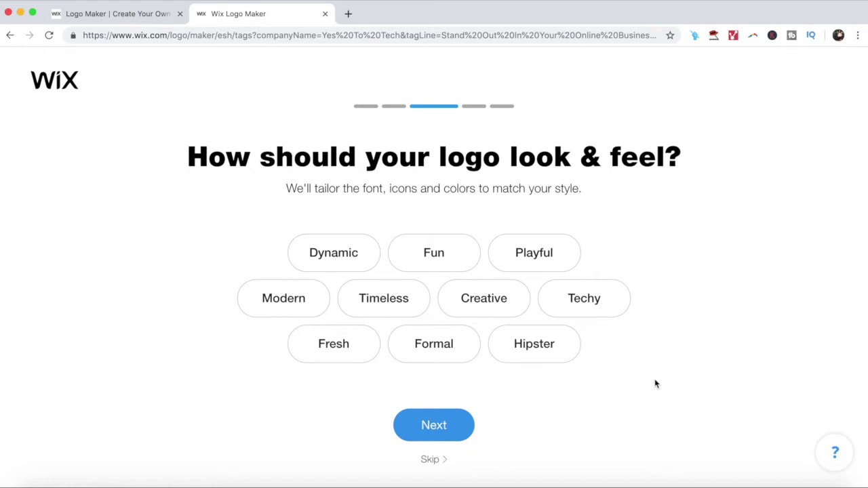
{"action": "left_click", "coordinate": [372, 254]}
{"action": "left_click", "coordinate": [285, 301]}
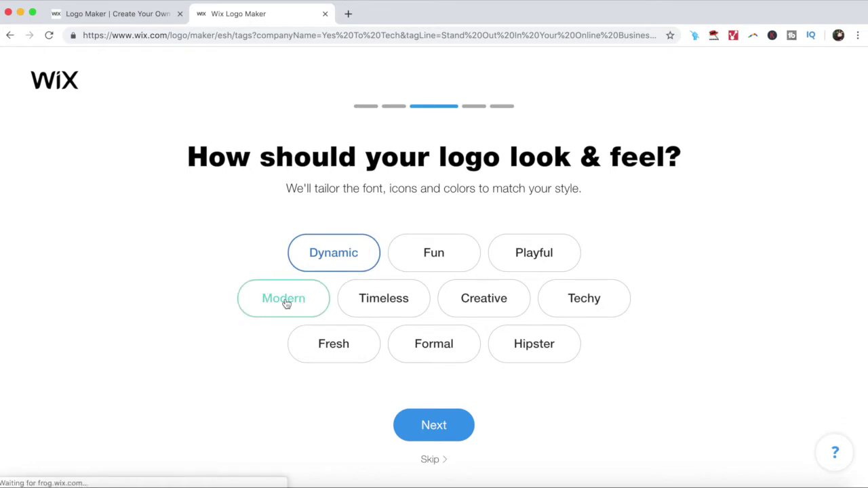
{"action": "left_click", "coordinate": [424, 427]}
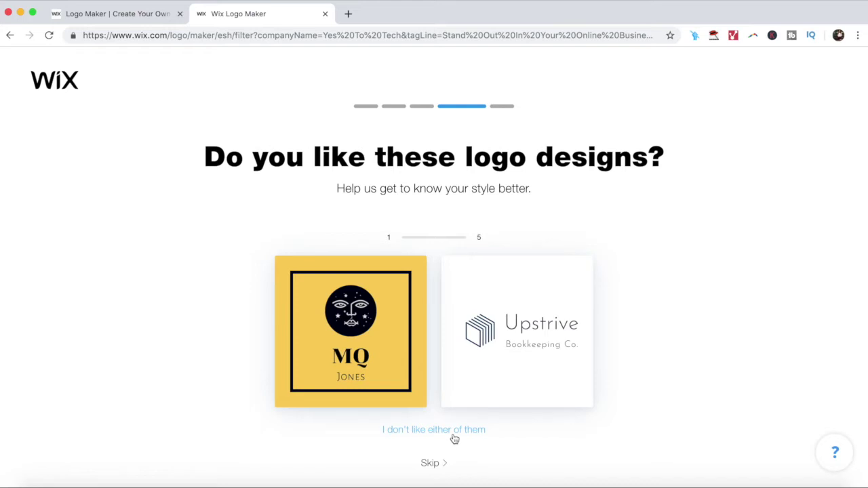
Rate the five sample pairs, preferring Emmy Jonsson Ltd, GlobalTech Business and aiHomeTours.
{"action": "left_click", "coordinate": [556, 383]}
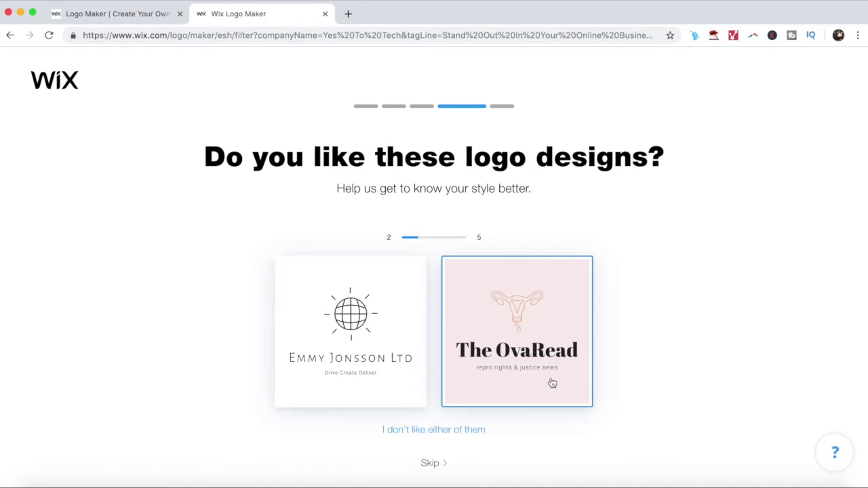
{"action": "left_click", "coordinate": [369, 368]}
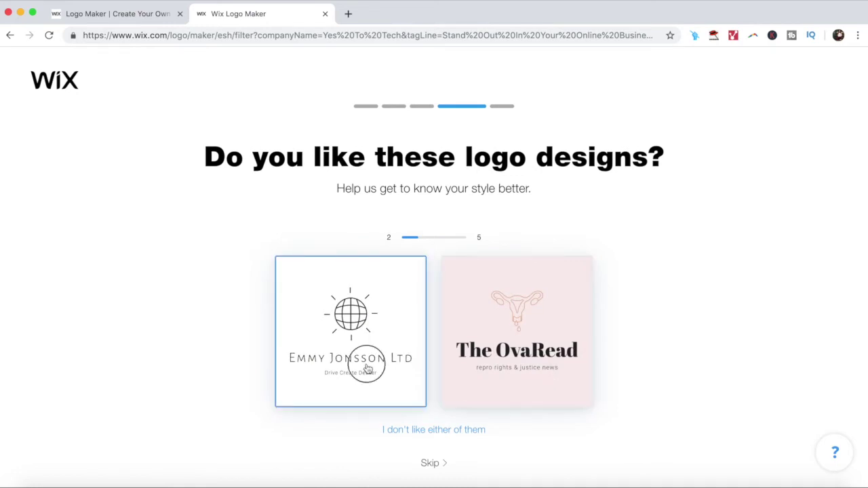
{"action": "left_click", "coordinate": [420, 429]}
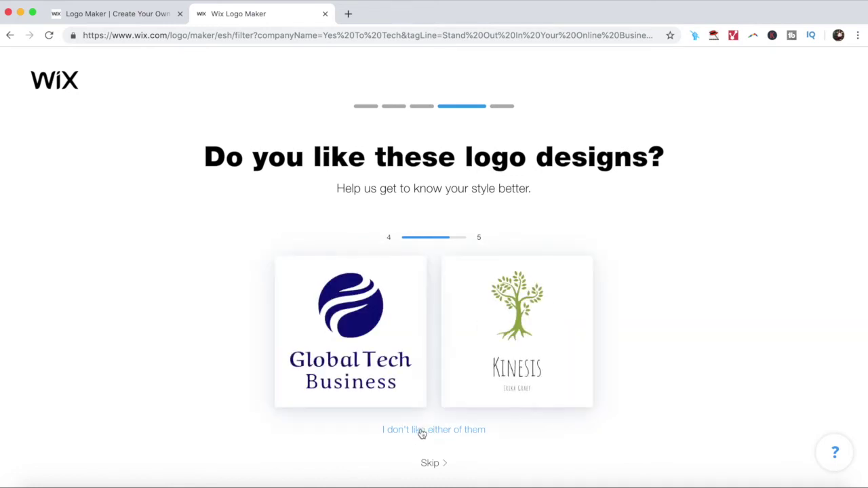
{"action": "left_click", "coordinate": [381, 333]}
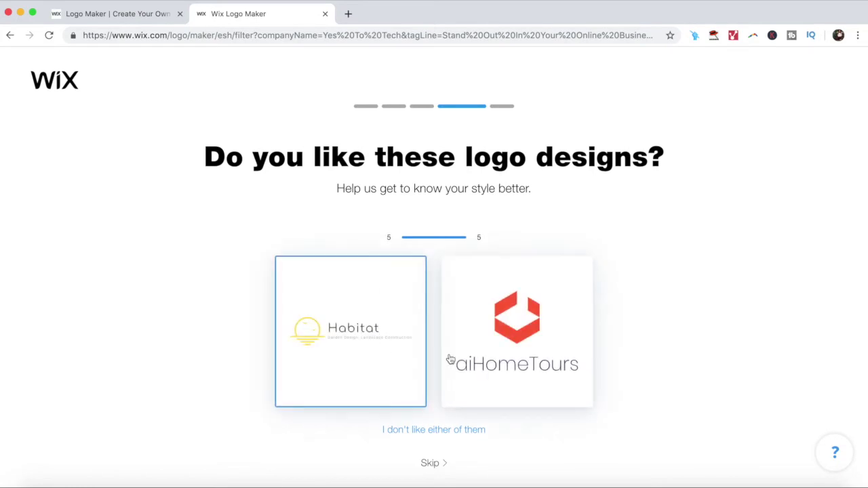
{"action": "left_click", "coordinate": [456, 359]}
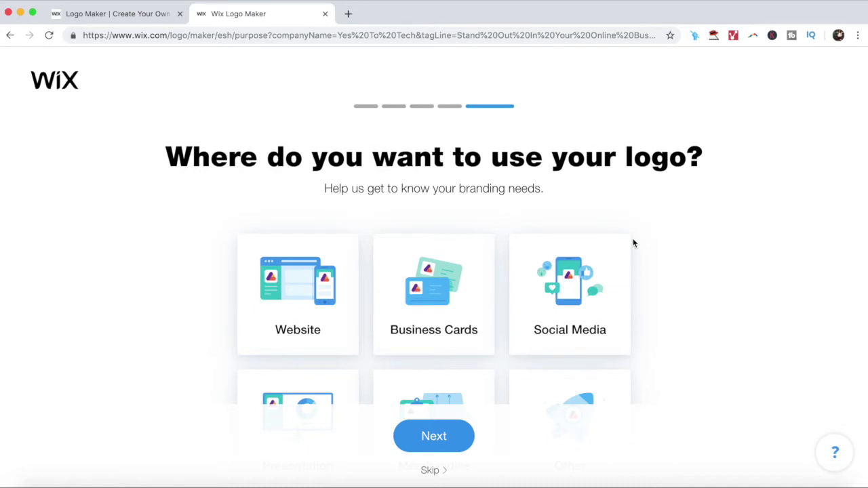
Tick Website, Business Cards and Social Media as logo uses and submit.
{"action": "scroll", "coordinate": [399, 252], "scroll_direction": "down", "scroll_amount": 3}
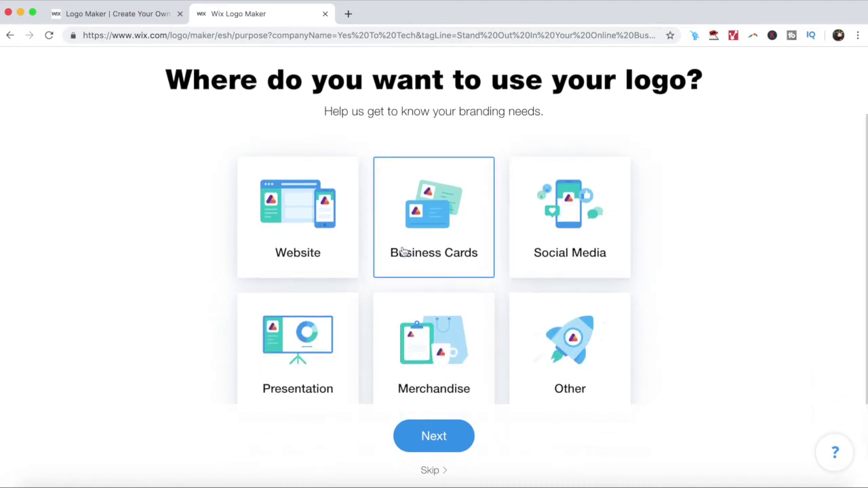
{"action": "left_click", "coordinate": [306, 241]}
{"action": "left_click", "coordinate": [424, 231]}
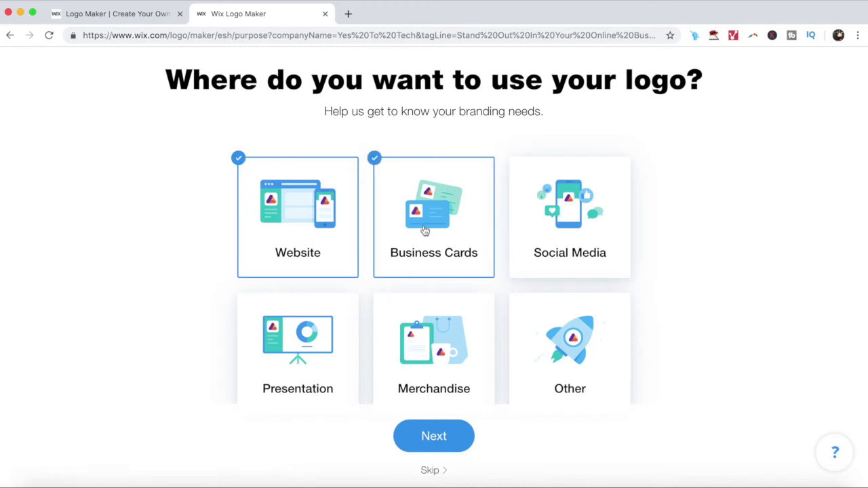
{"action": "left_click", "coordinate": [575, 219]}
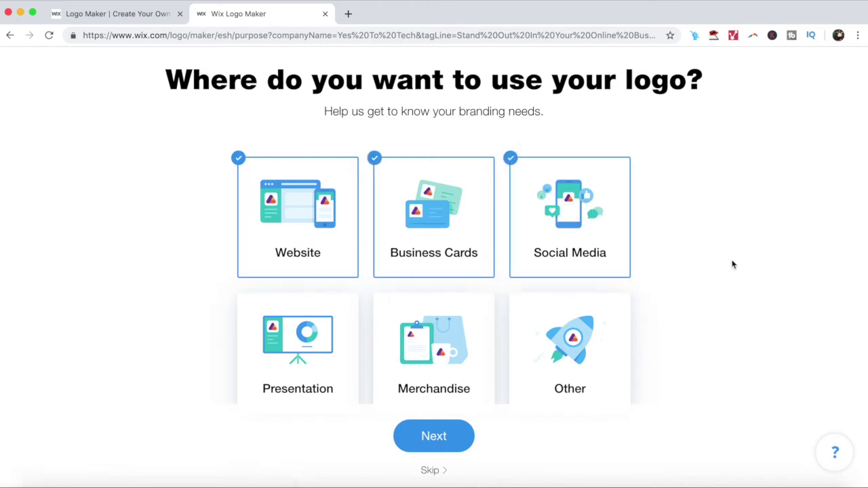
{"action": "left_click", "coordinate": [426, 448]}
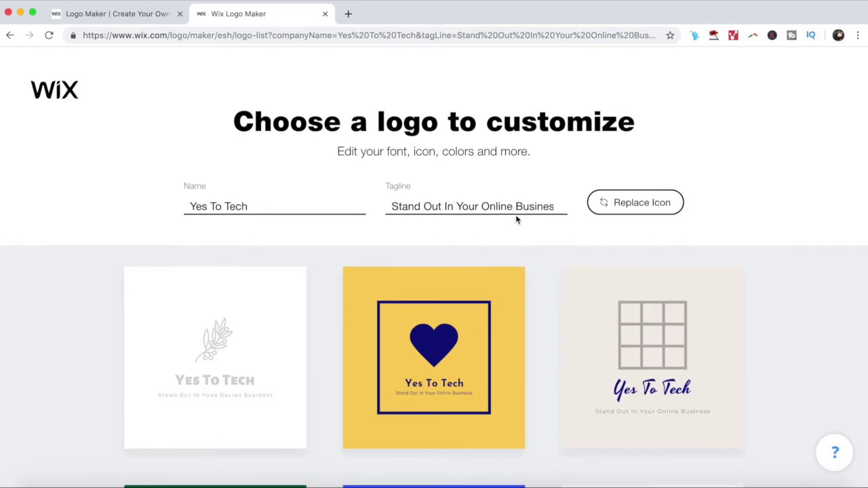
Open the plain white olive-branch Yes To Tech logo in the editor.
{"action": "scroll", "coordinate": [516, 219], "scroll_direction": "down", "scroll_amount": 1}
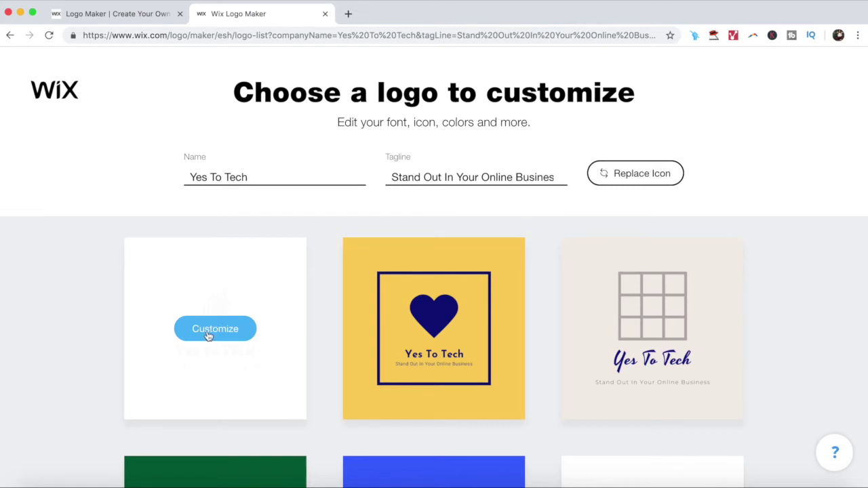
{"action": "left_click", "coordinate": [209, 337]}
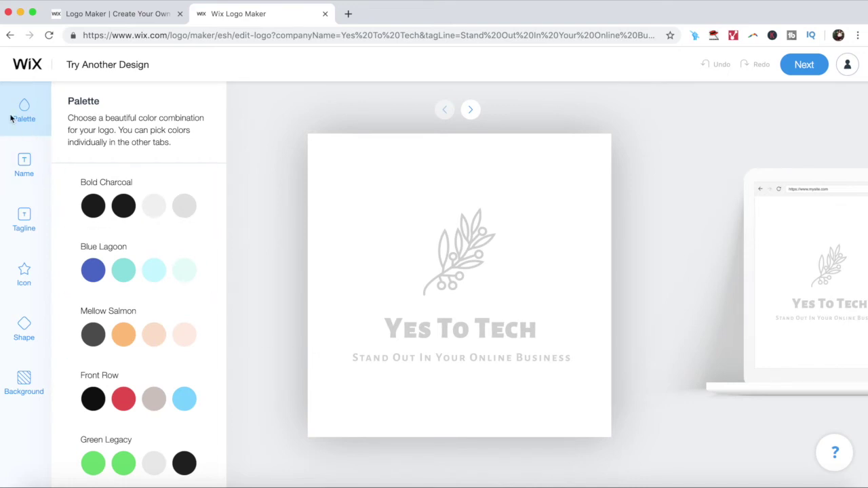
Browse the Name, Tagline, Icon, Shape and Background settings, then preview the website mockup.
{"action": "left_click", "coordinate": [12, 166]}
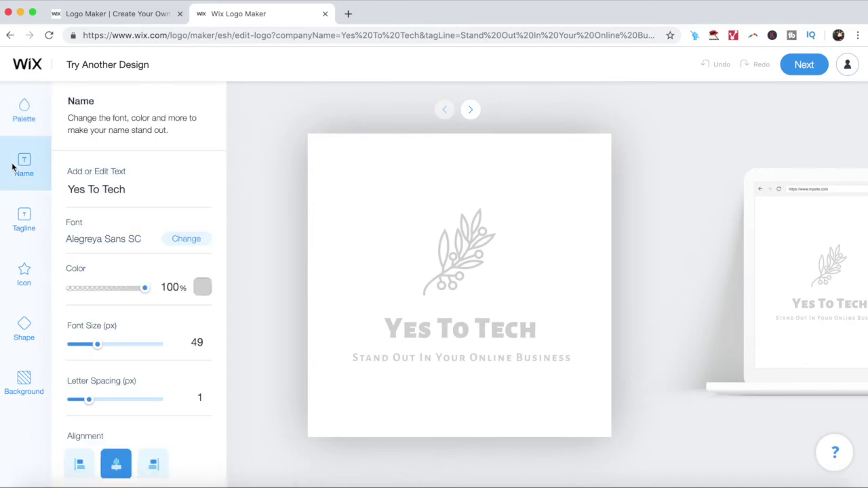
{"action": "left_click", "coordinate": [23, 224]}
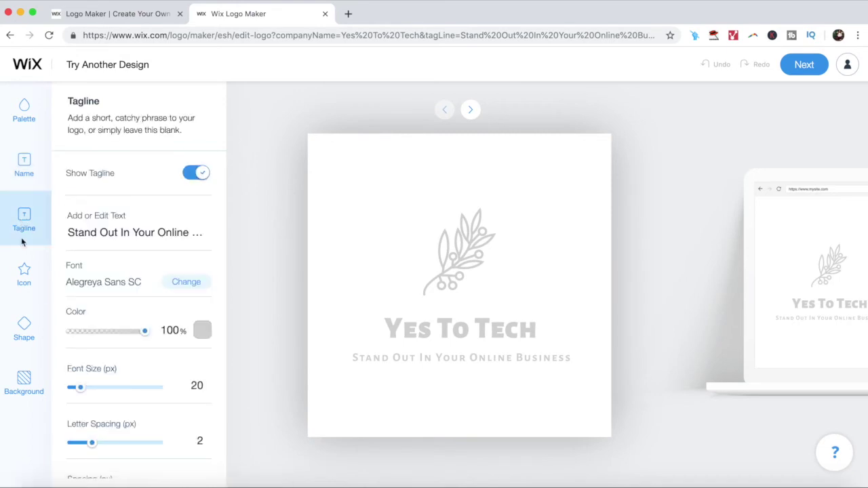
{"action": "left_click", "coordinate": [22, 271]}
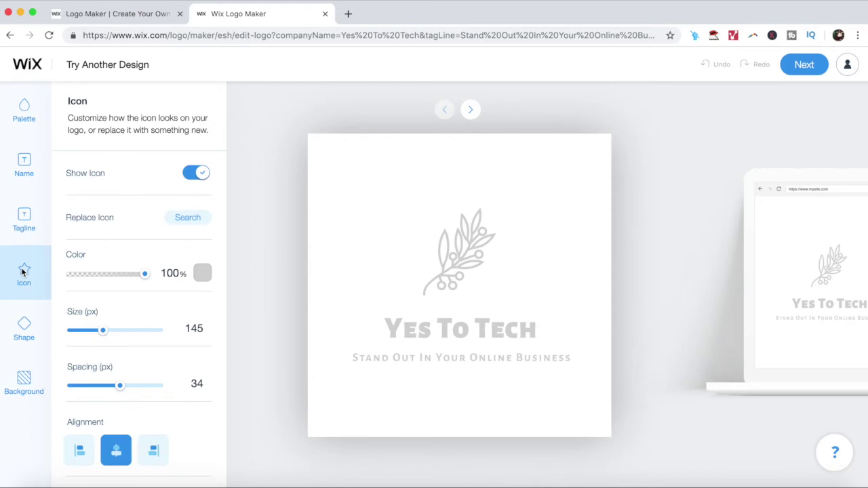
{"action": "left_click", "coordinate": [23, 342]}
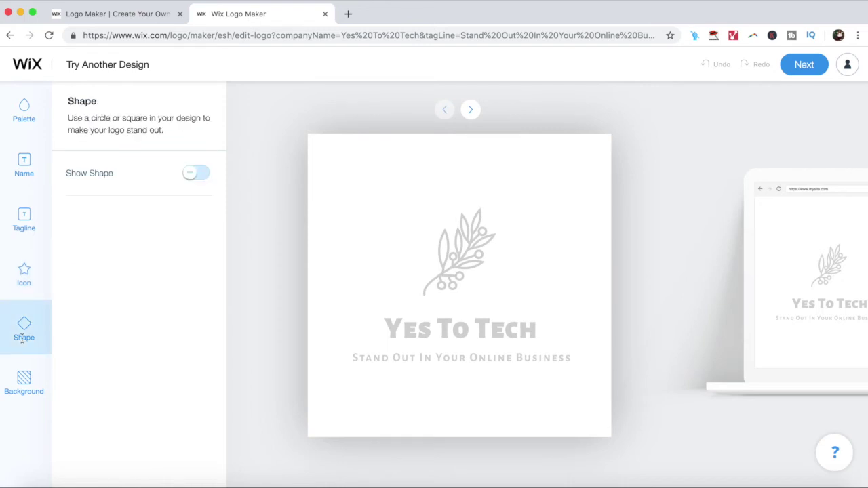
{"action": "left_click", "coordinate": [27, 382]}
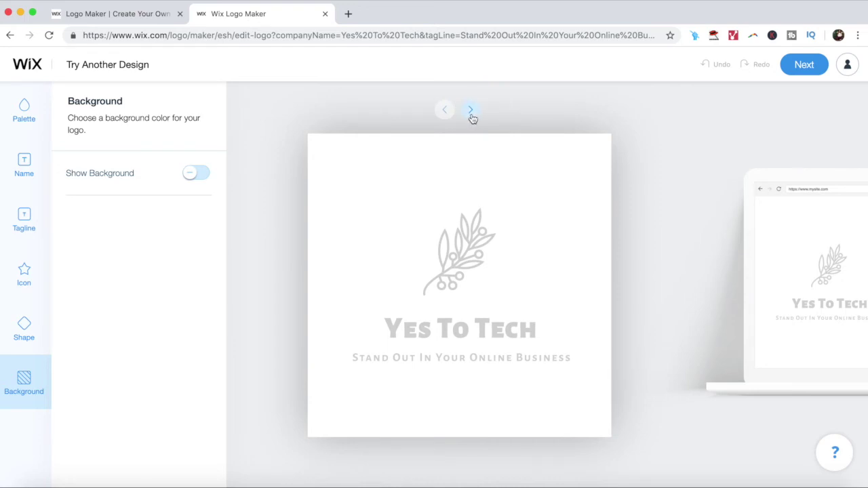
{"action": "left_click", "coordinate": [472, 110]}
Preview the logo on phone, shopping-bag and business-card mockups, then proceed to Get Your Logo.
{"action": "left_click", "coordinate": [472, 111]}
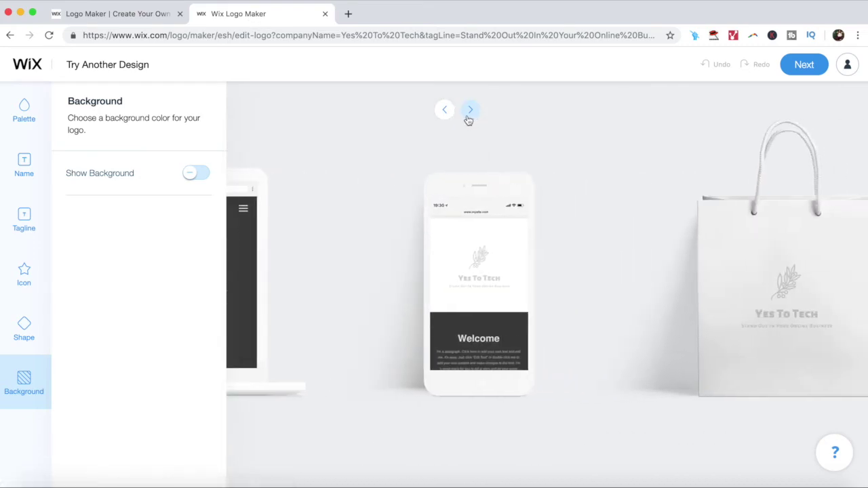
{"action": "left_click", "coordinate": [470, 110]}
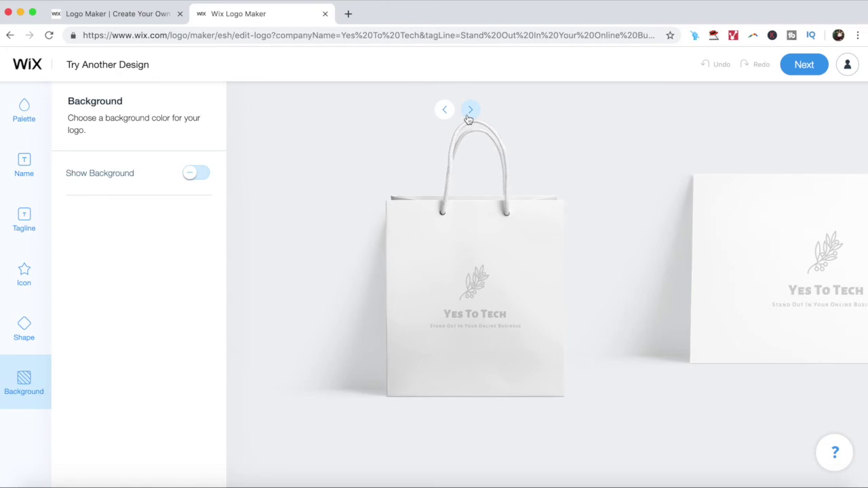
{"action": "left_click", "coordinate": [469, 110]}
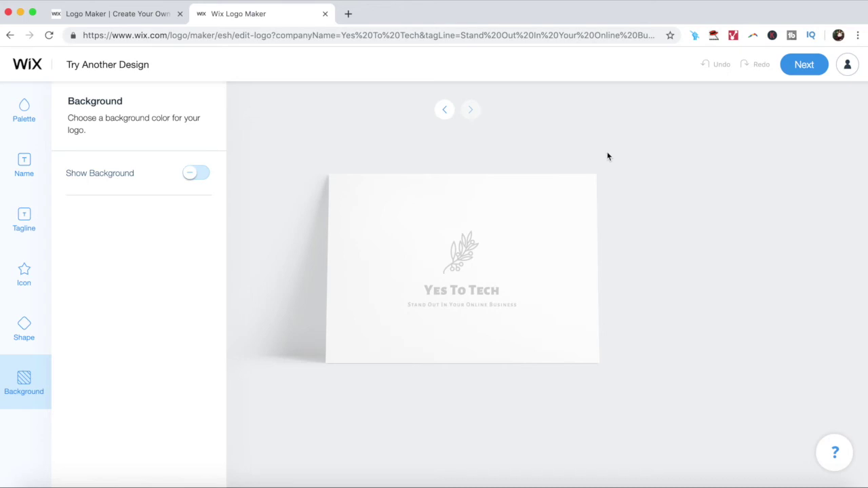
{"action": "left_click", "coordinate": [806, 65]}
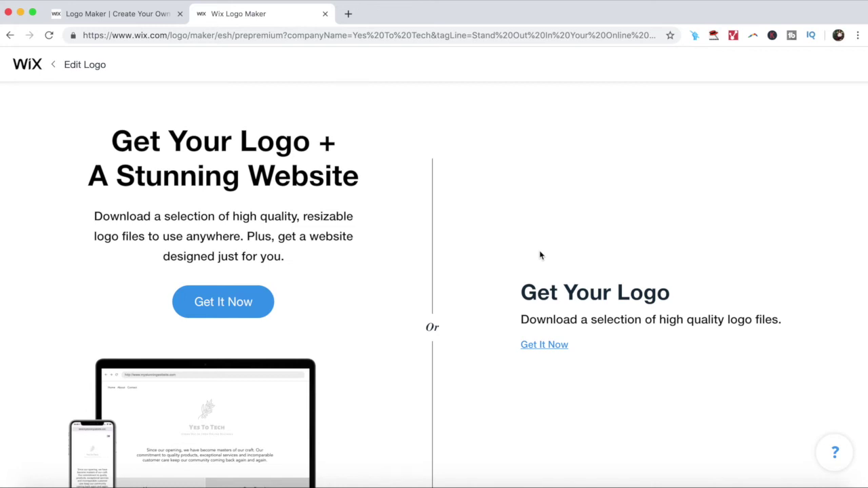
Choose the logo-only Get It Now option.
{"action": "left_click", "coordinate": [552, 345]}
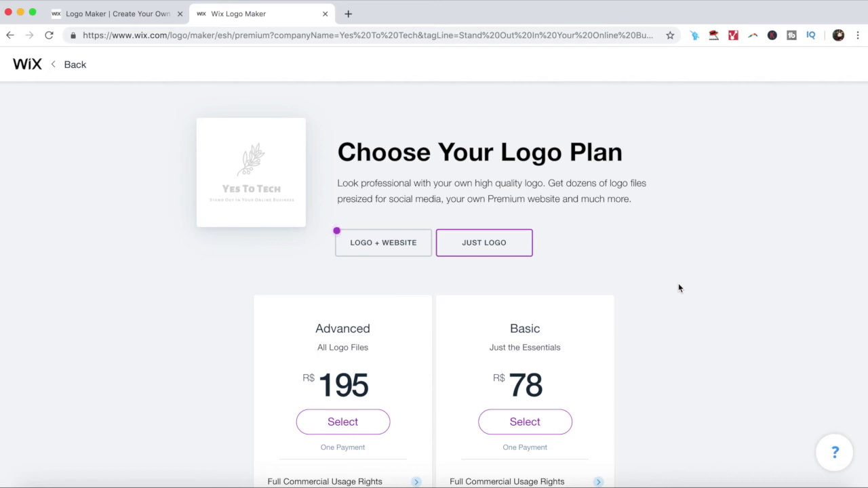
Download the free Yes To Tech sample JPEG, view it in Preview, then close it.
{"action": "scroll", "coordinate": [679, 288], "scroll_direction": "down", "scroll_amount": 3}
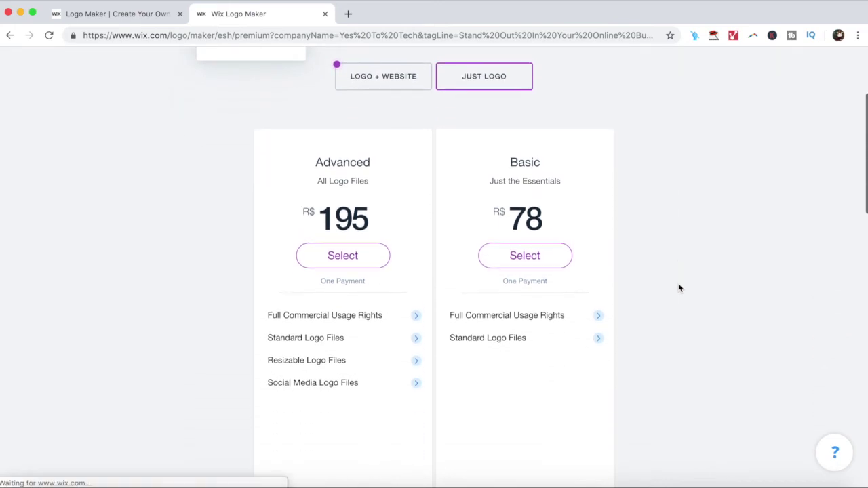
{"action": "scroll", "coordinate": [679, 289], "scroll_direction": "down", "scroll_amount": 5}
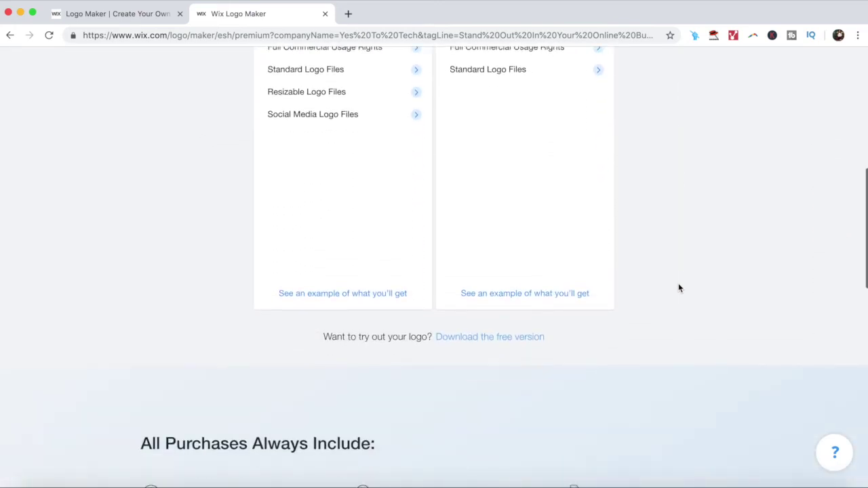
{"action": "scroll", "coordinate": [678, 288], "scroll_direction": "up", "scroll_amount": 1}
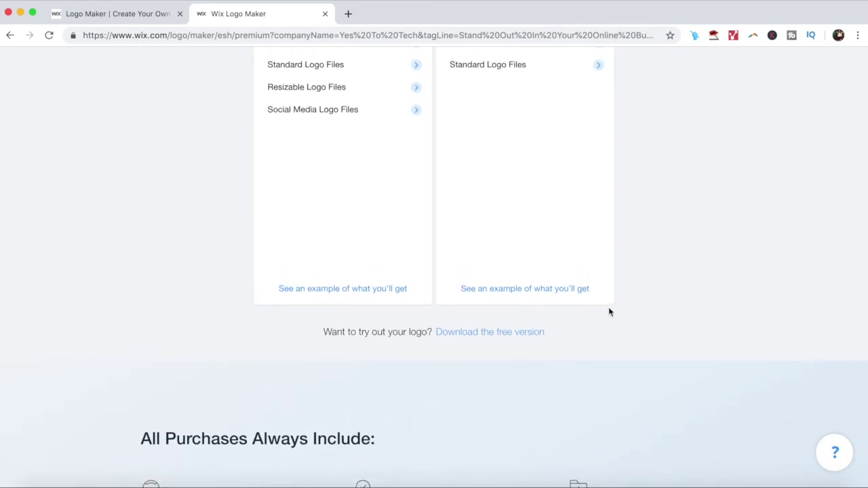
{"action": "left_click", "coordinate": [493, 334]}
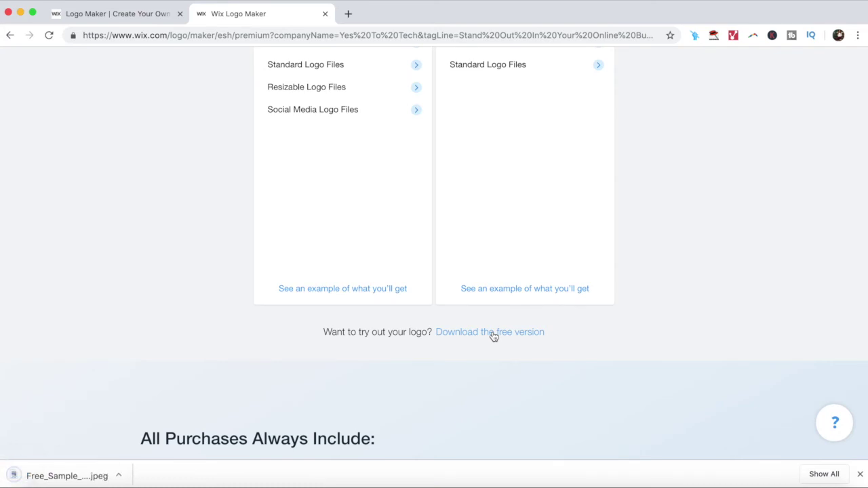
{"action": "left_click", "coordinate": [58, 478]}
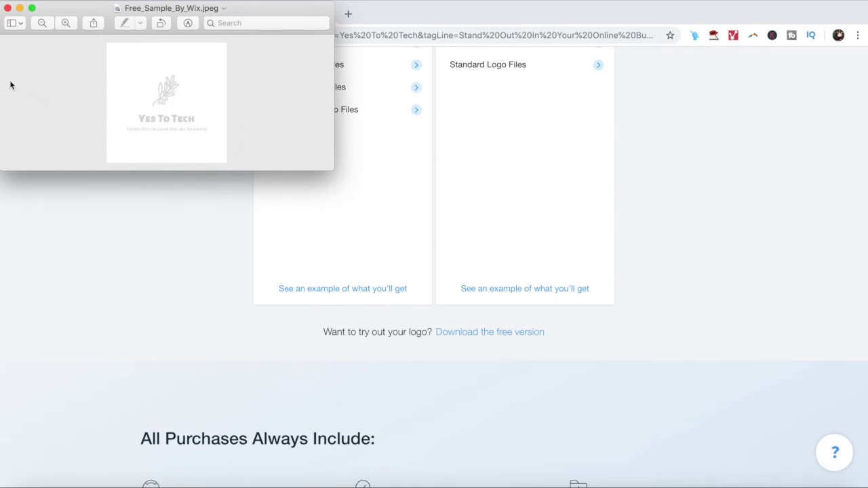
{"action": "left_click", "coordinate": [8, 7]}
{"action": "scroll", "coordinate": [152, 201], "scroll_direction": "up", "scroll_amount": 5}
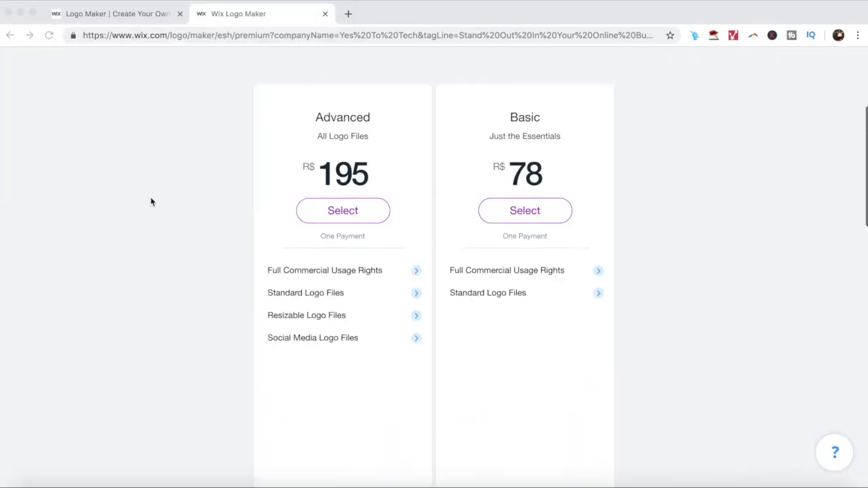
{"action": "scroll", "coordinate": [152, 200], "scroll_direction": "up", "scroll_amount": 5}
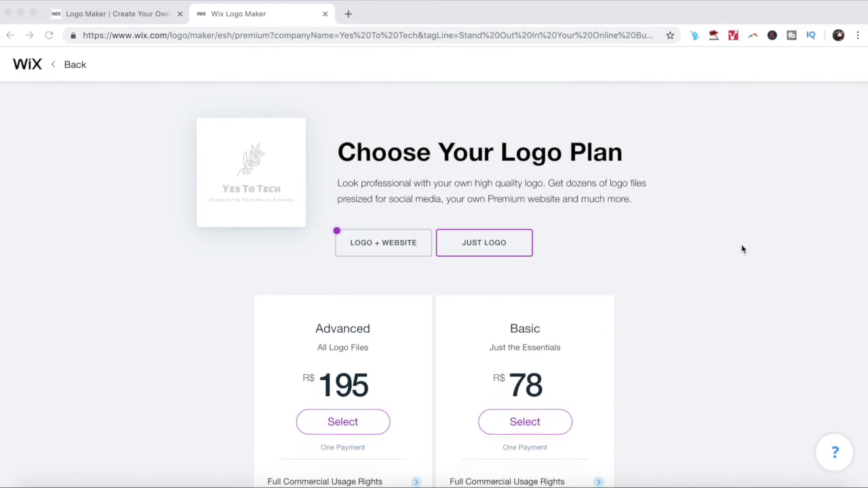
{"action": "scroll", "coordinate": [742, 248], "scroll_direction": "down", "scroll_amount": 1}
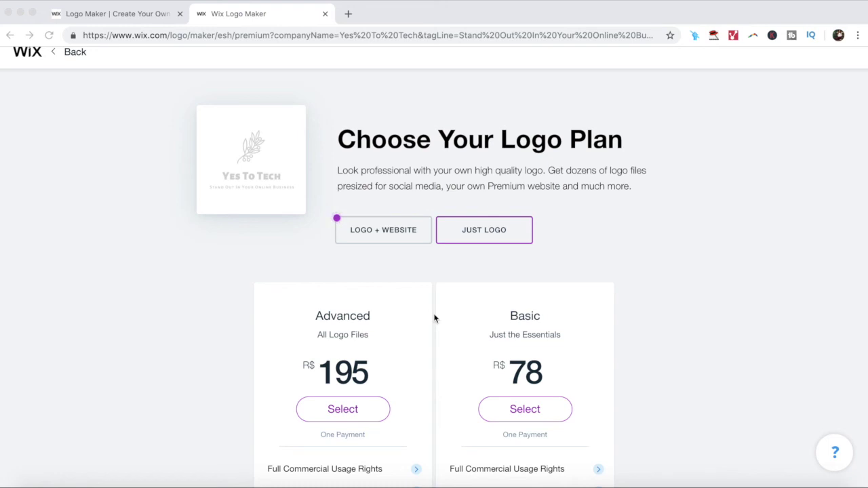
{"action": "left_click", "coordinate": [378, 237]}
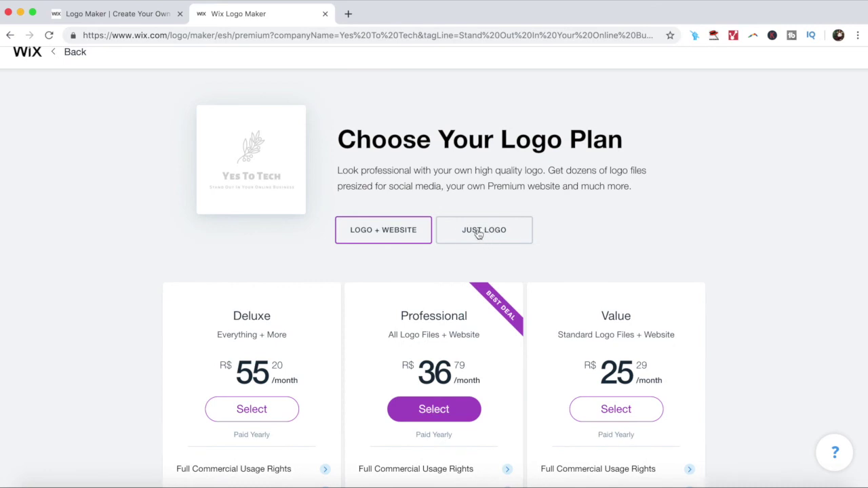
{"action": "left_click", "coordinate": [478, 234]}
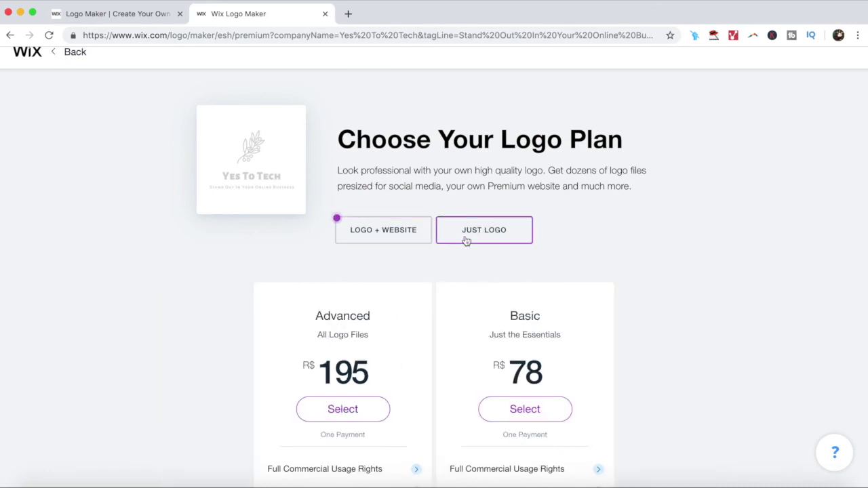
{"action": "scroll", "coordinate": [466, 240], "scroll_direction": "down", "scroll_amount": 2}
{"action": "scroll", "coordinate": [442, 260], "scroll_direction": "down", "scroll_amount": 1}
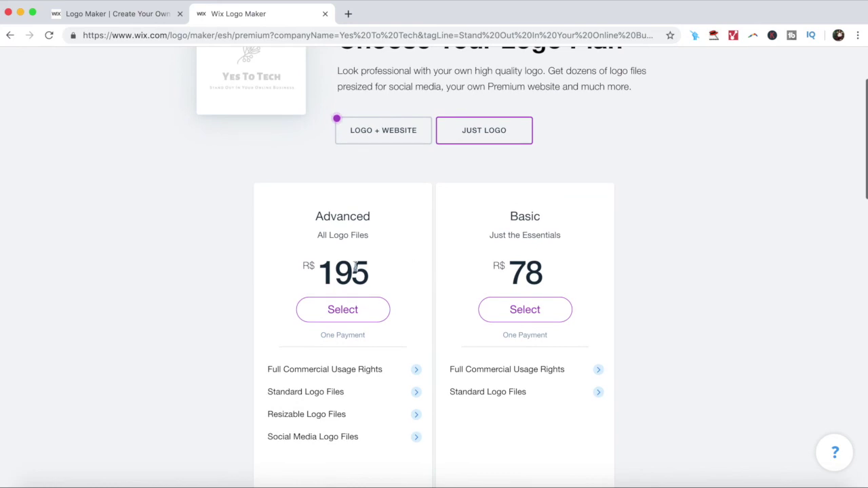
{"action": "scroll", "coordinate": [372, 256], "scroll_direction": "down", "scroll_amount": 1}
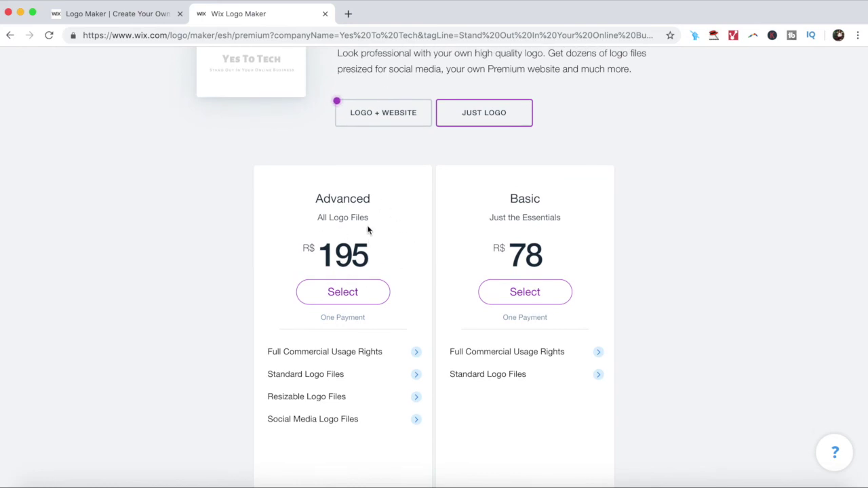
{"action": "scroll", "coordinate": [368, 230], "scroll_direction": "down", "scroll_amount": 1}
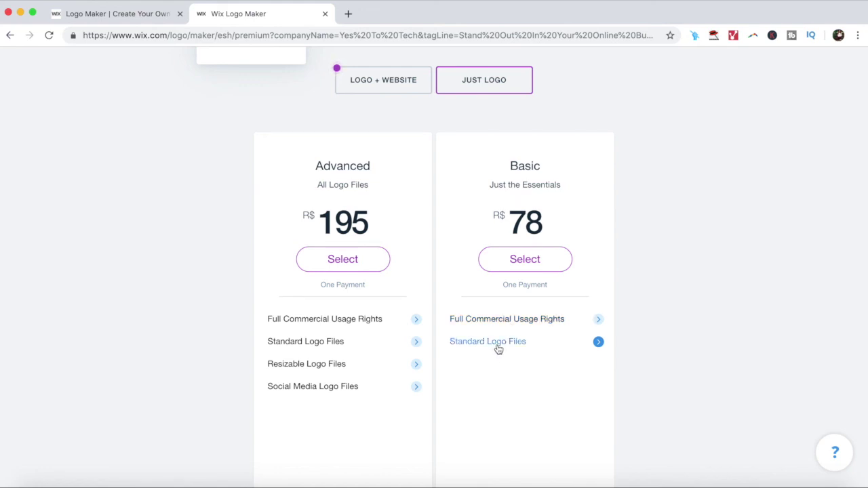
Download the example logo package sample_logo.zip and open it to view its folders.
{"action": "scroll", "coordinate": [692, 327], "scroll_direction": "down", "scroll_amount": 3}
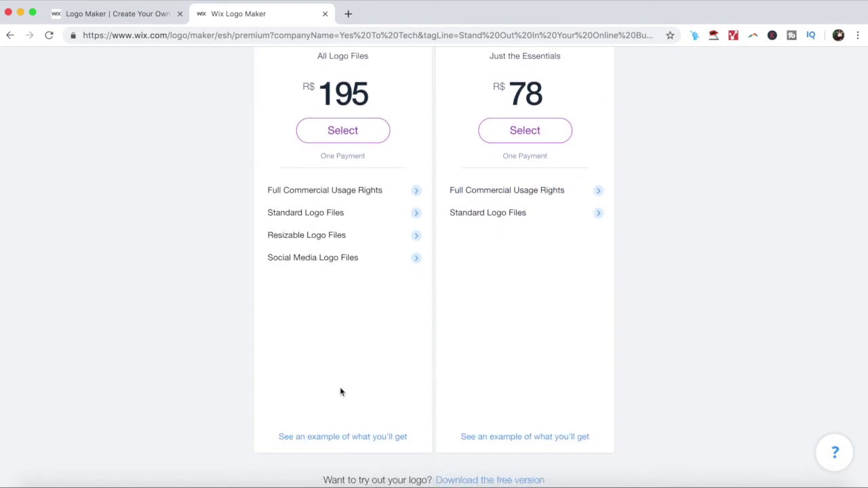
{"action": "left_click", "coordinate": [341, 440]}
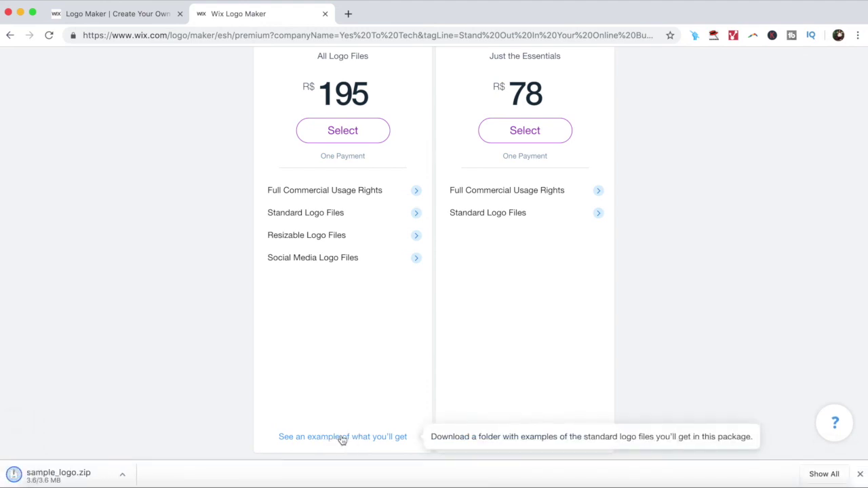
{"action": "left_click", "coordinate": [86, 478]}
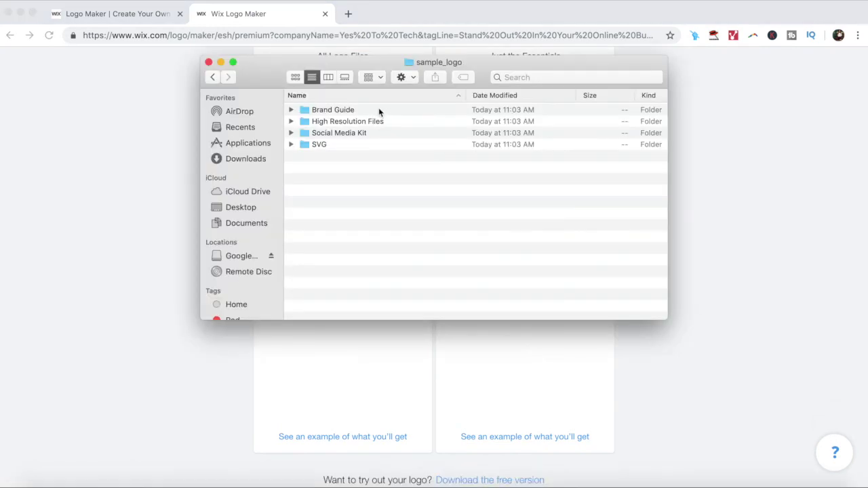